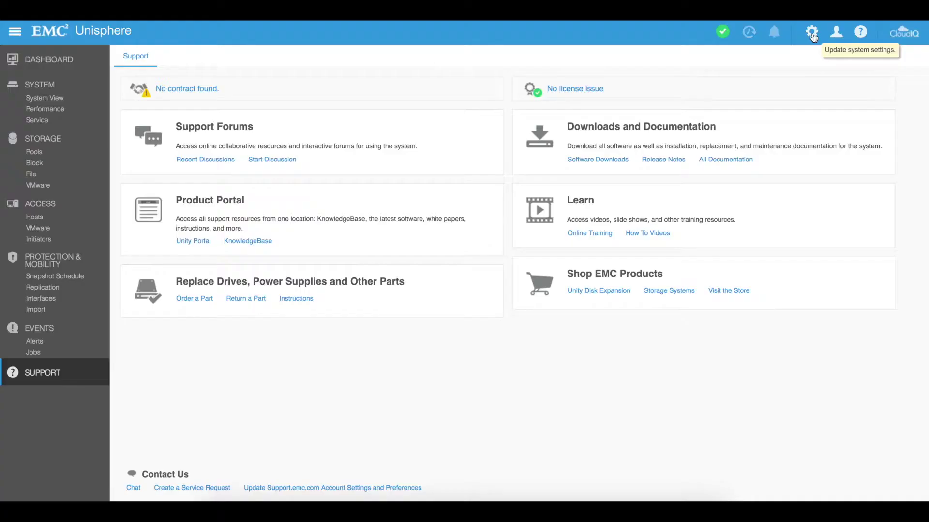
In Settings, view the Software Upgrades, Drive Firmware, Language Packs and System Limits pages
click(811, 33)
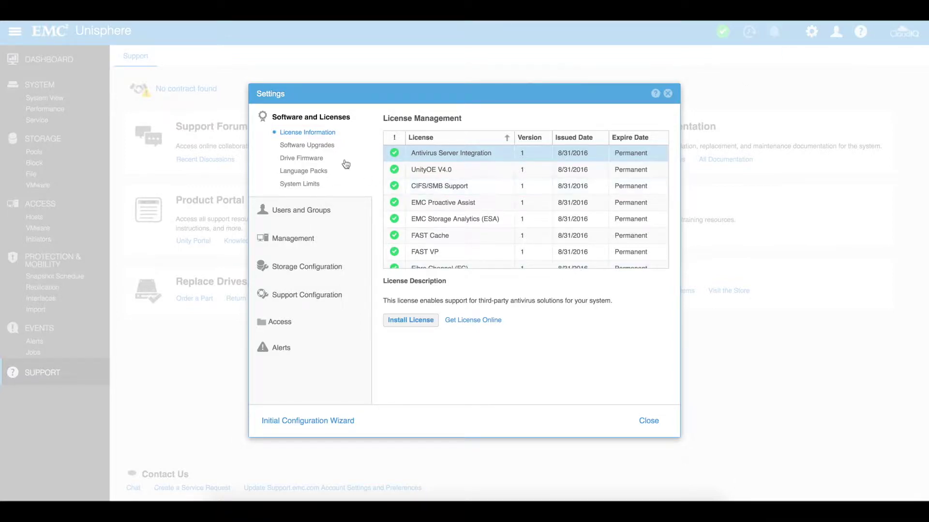
click(326, 146)
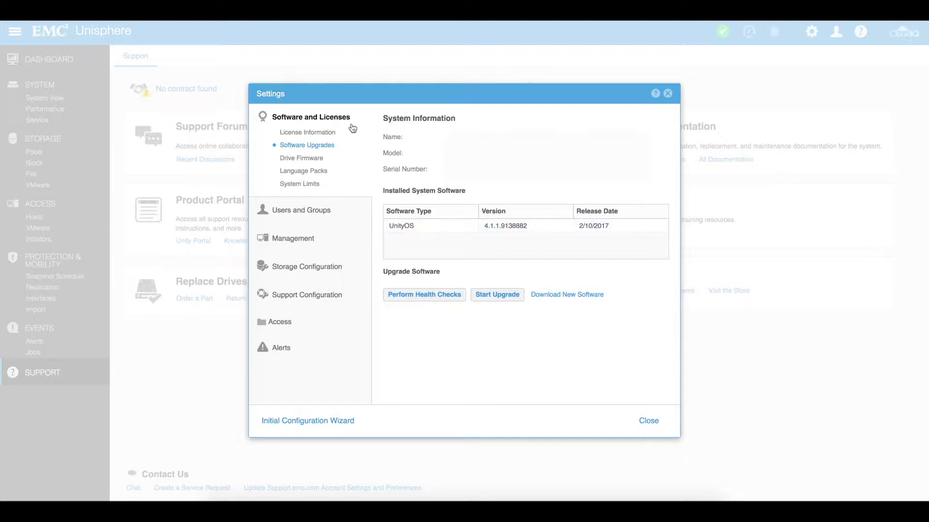
click(315, 161)
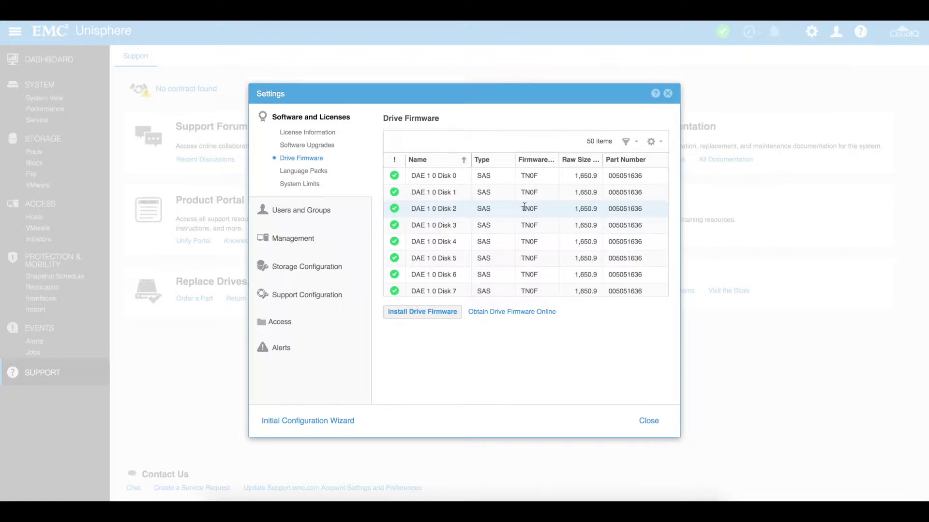
click(330, 176)
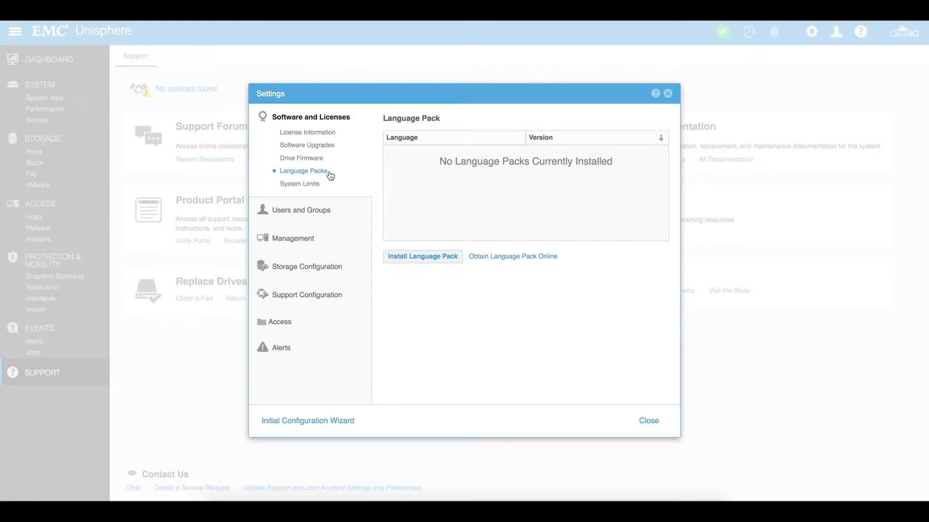
click(309, 189)
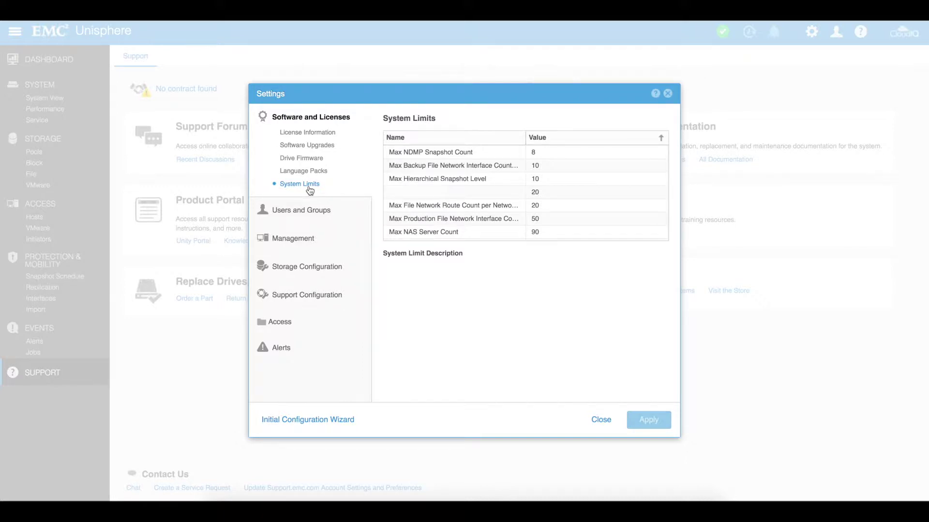
click(313, 211)
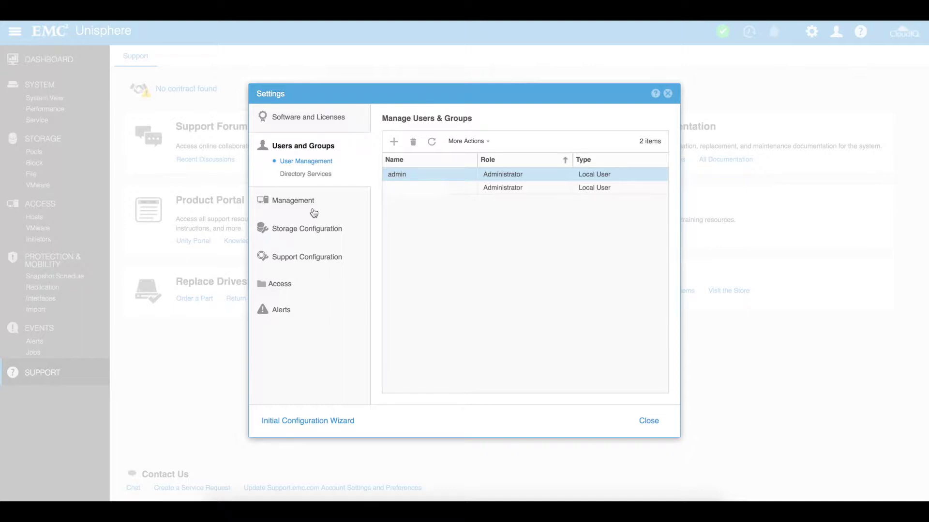
View the LDAP Directory Services form, then the Management system time page
click(317, 177)
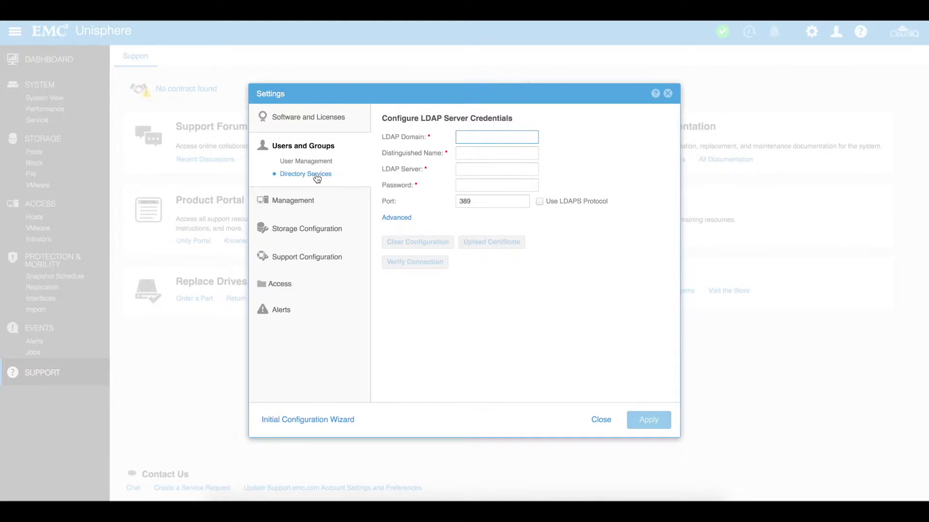
click(292, 200)
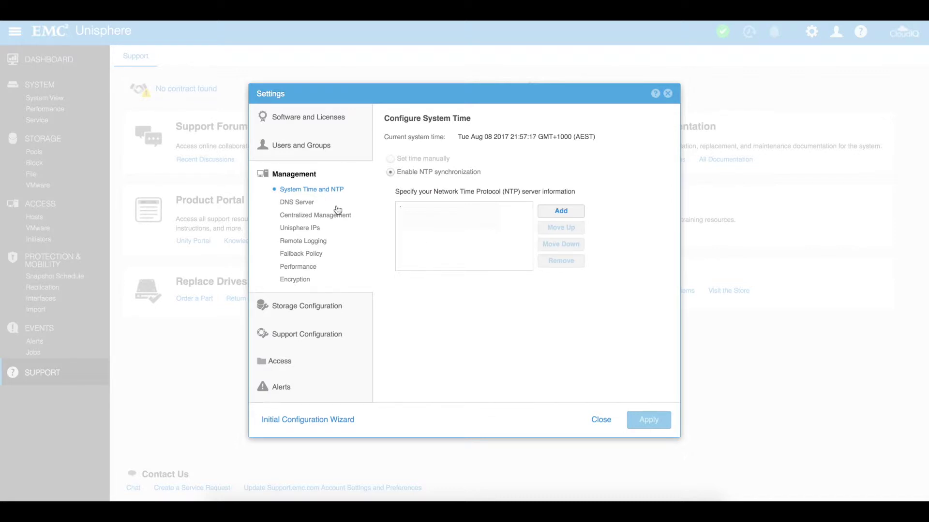
View the DNS Server, Centralized Management and Unisphere IPs pages, then Remote Logging
click(294, 209)
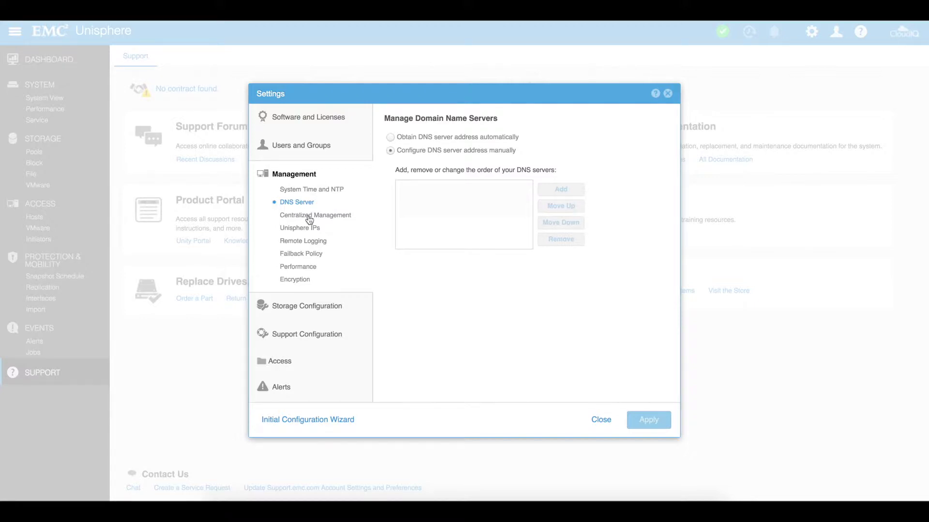
click(308, 216)
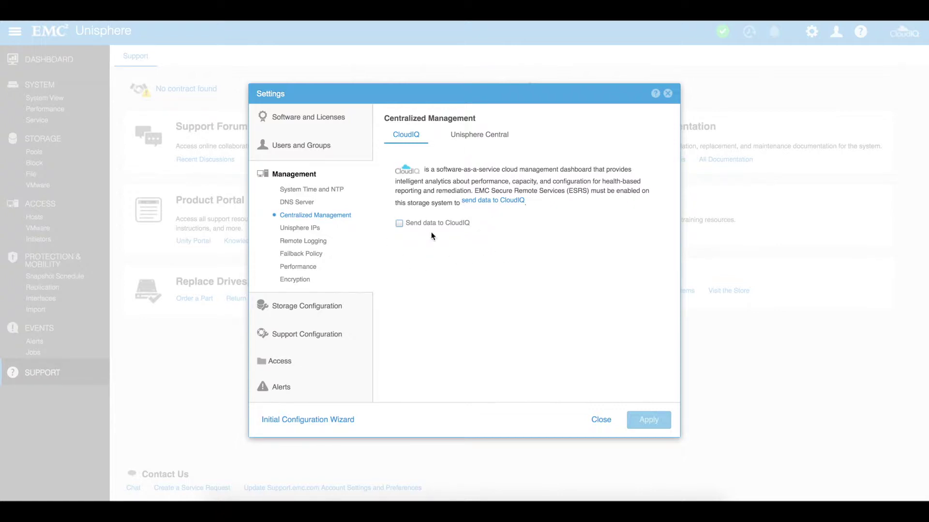
click(313, 229)
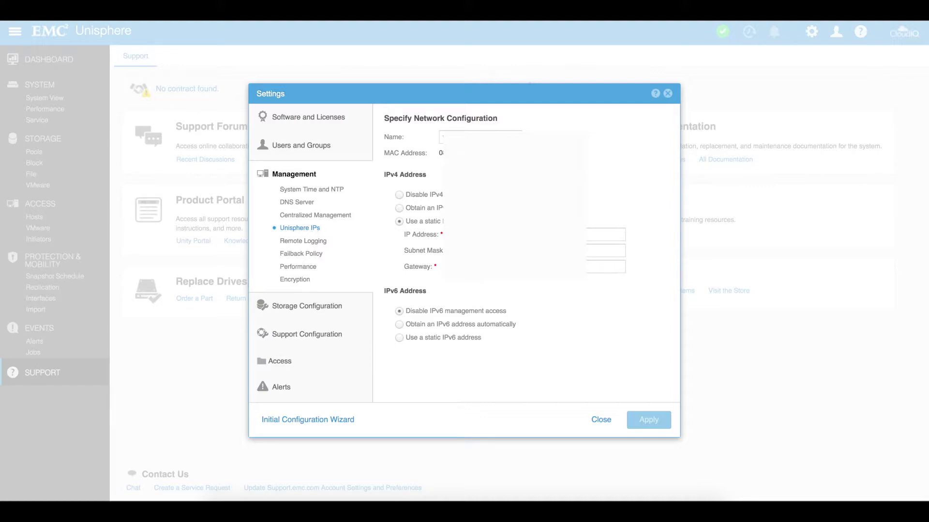
click(308, 242)
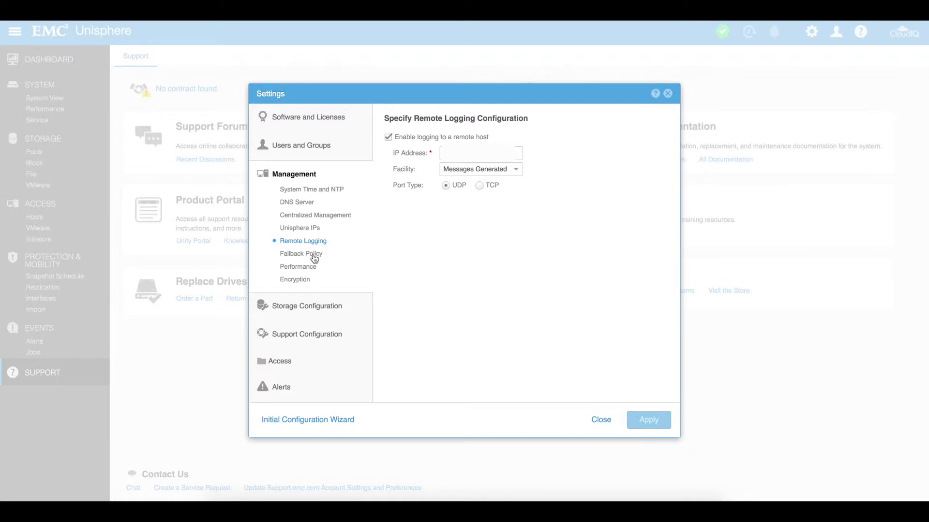
View the Failback Policy, Performance host I/O limits and Encryption pages, then FAST Cache
click(314, 255)
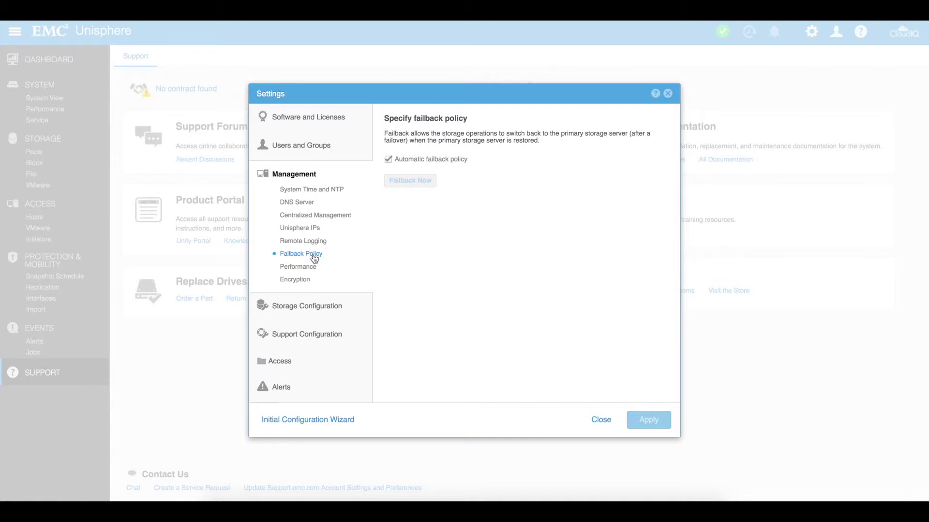
click(310, 268)
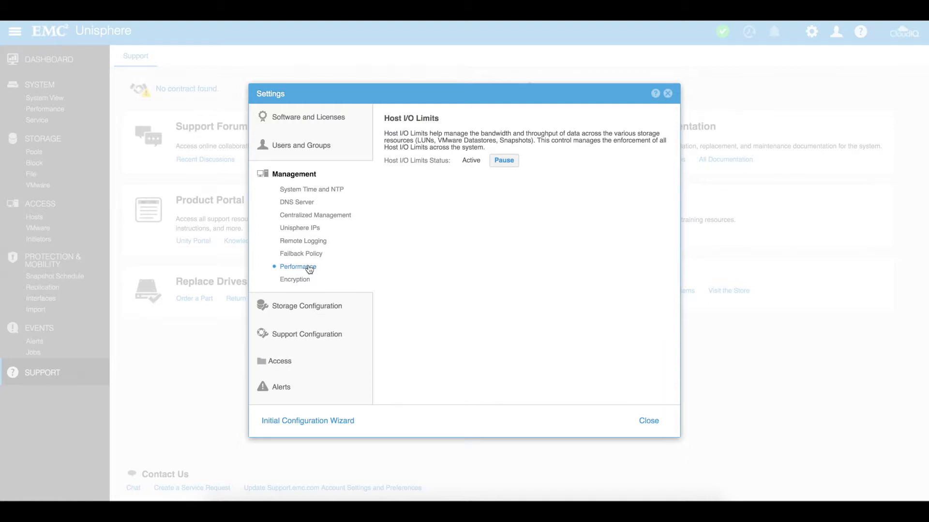
click(306, 284)
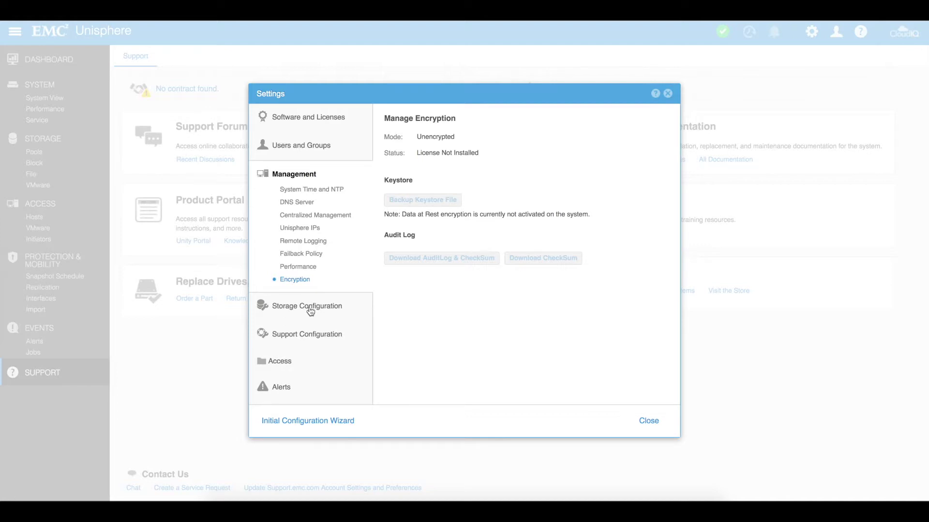
click(308, 307)
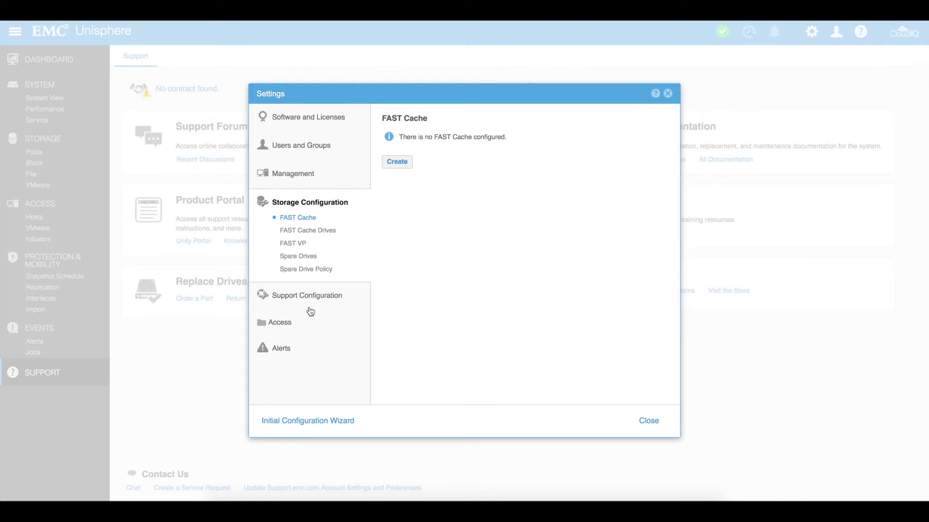
View the Spare Drives and Spare Drive Policy tables, then the Support Proxy Server page
click(310, 262)
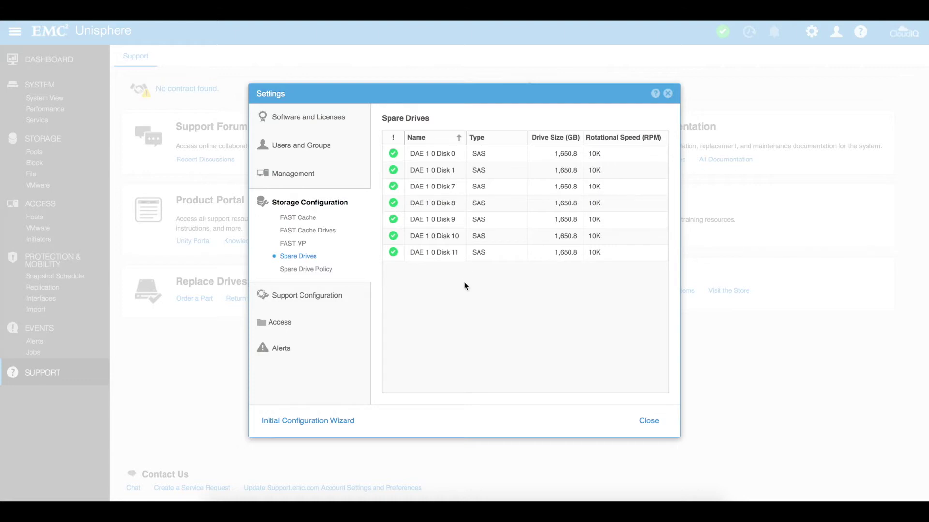
click(315, 269)
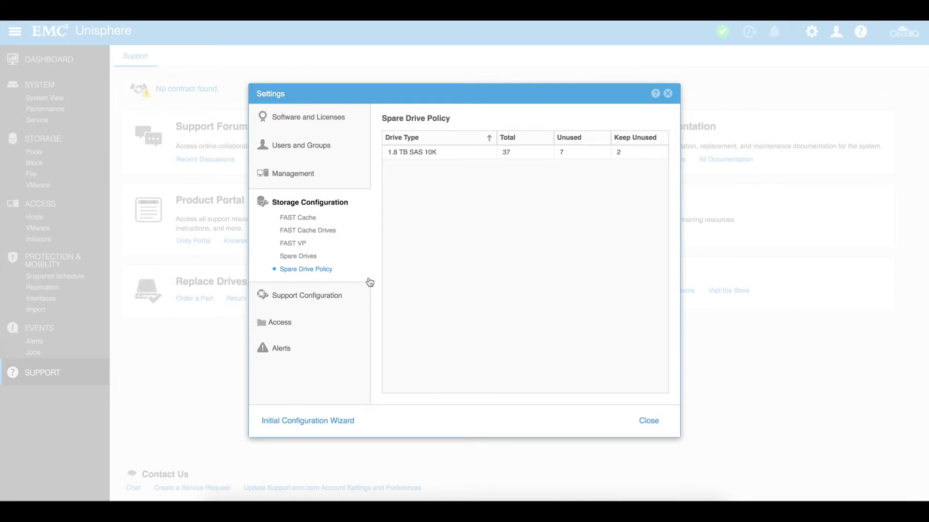
click(310, 300)
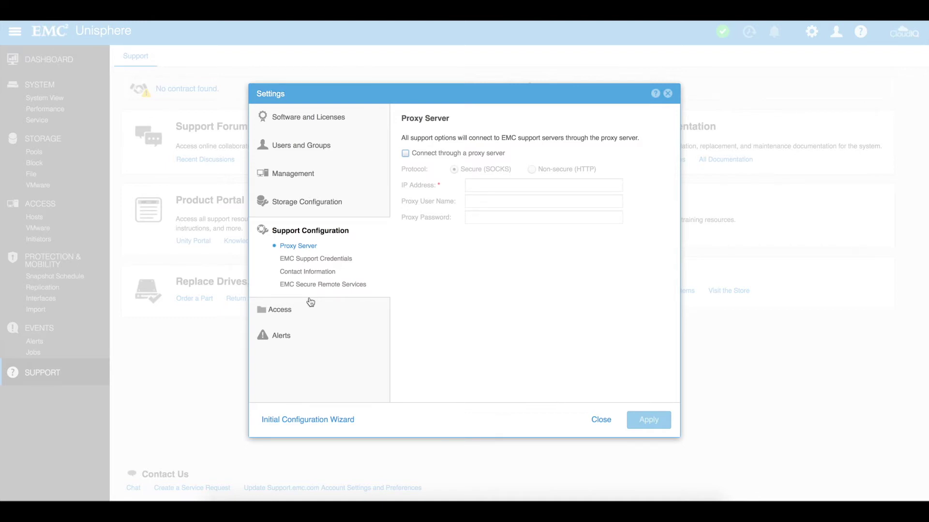
View EMC Support Credentials, Contact Information and Secure Remote Services status, then Access CHAP
click(338, 259)
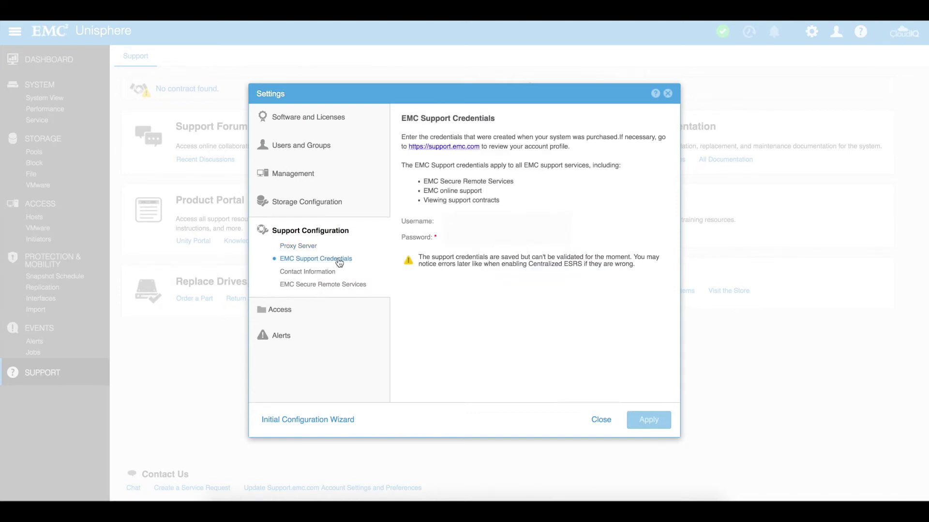
click(317, 273)
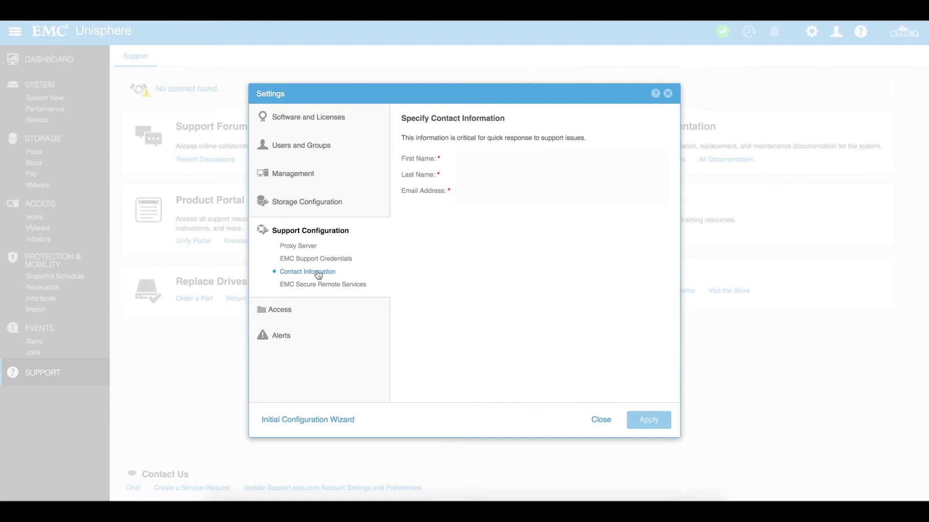
click(322, 285)
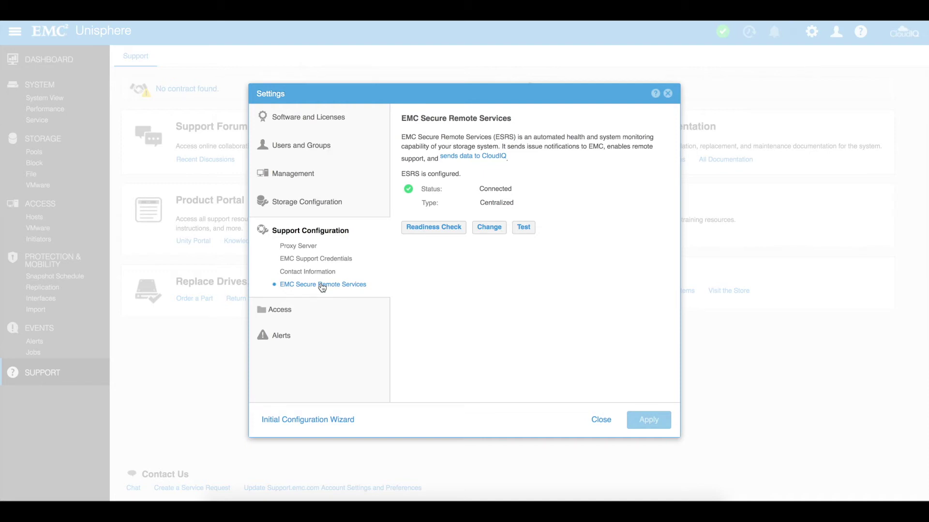
click(285, 310)
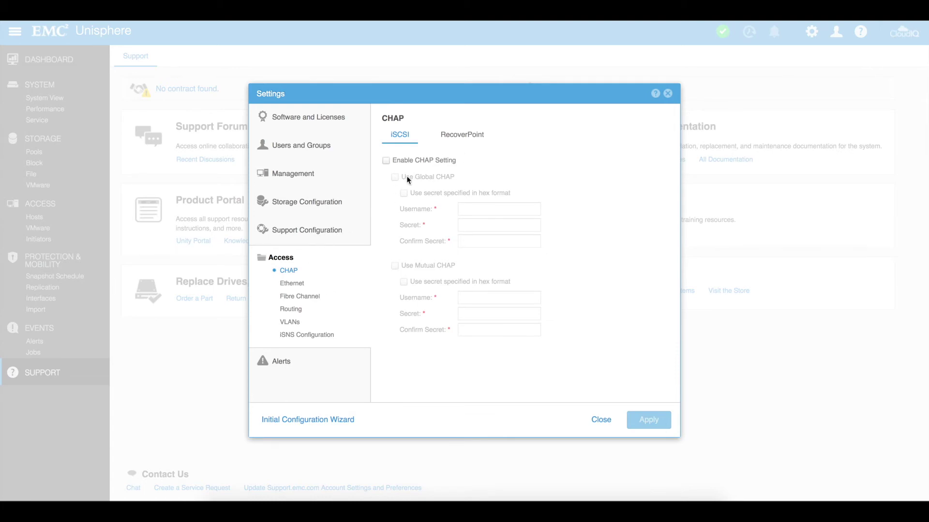
View the Ethernet, Fibre Channel, Routing, VLANs and iSNS pages, then alert preferences
click(300, 286)
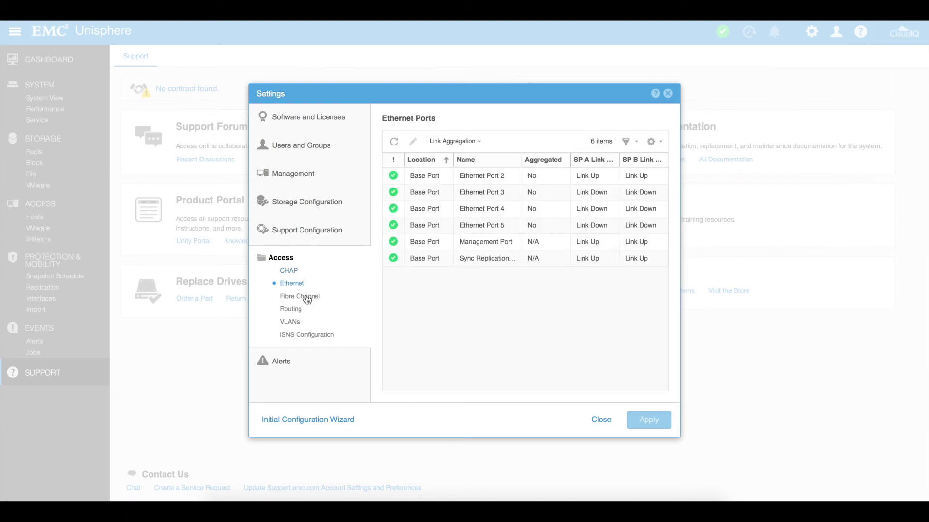
click(306, 299)
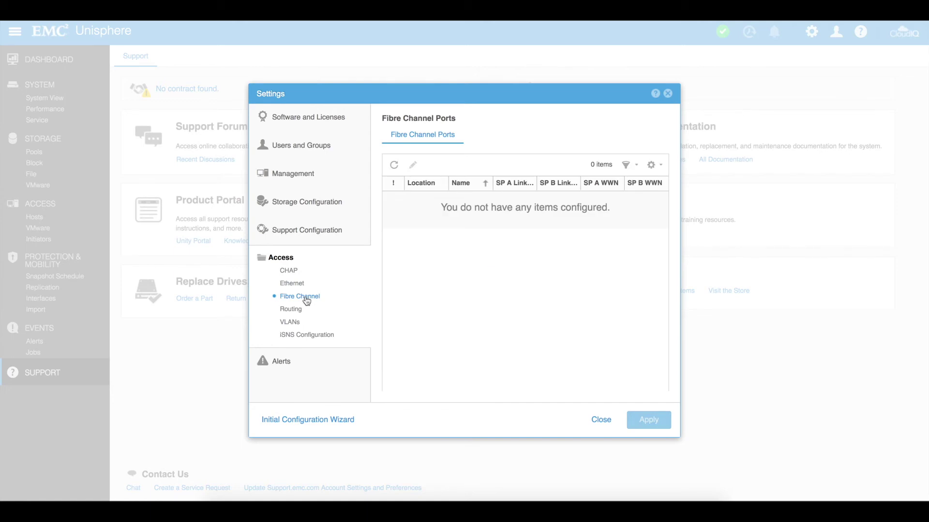
click(299, 314)
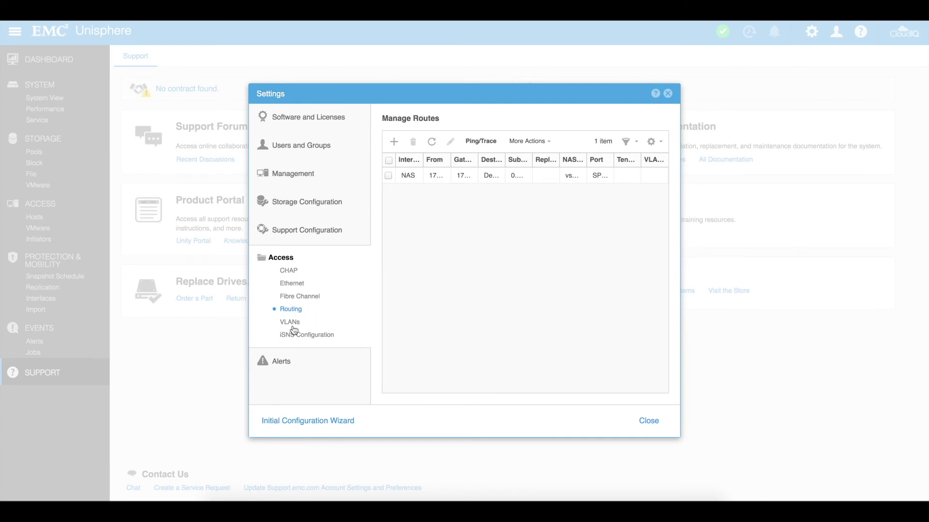
click(293, 327)
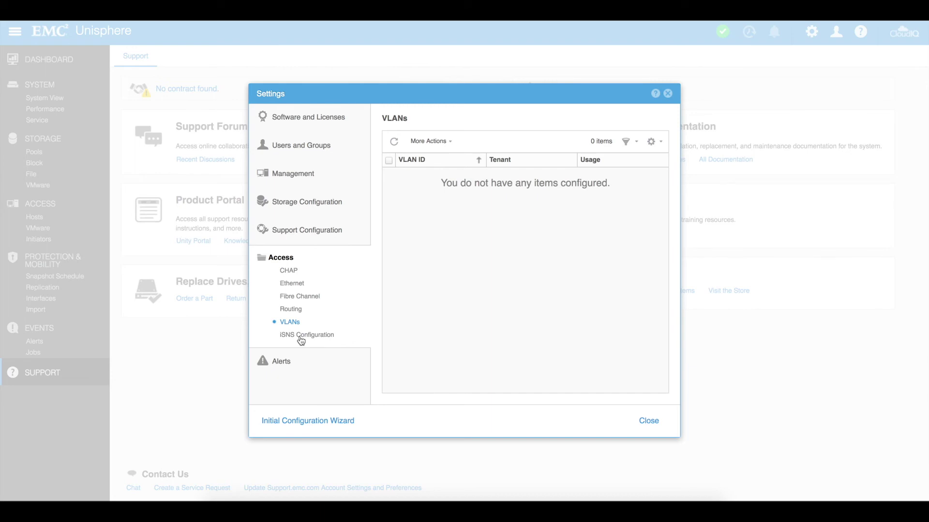
click(301, 341)
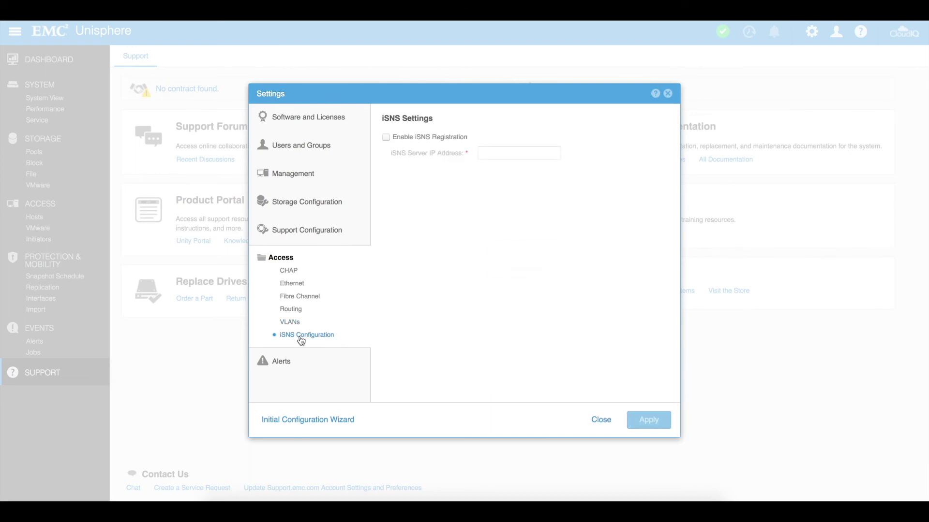
click(281, 361)
click(308, 316)
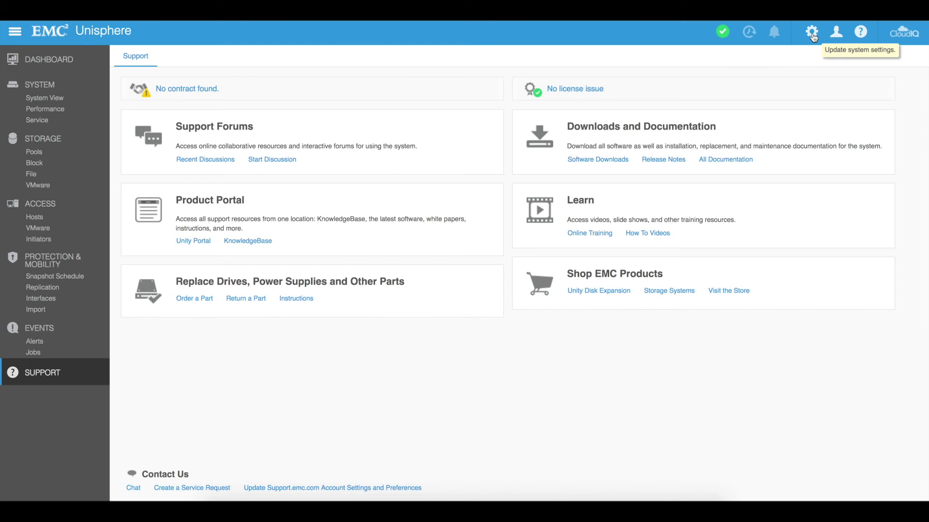
Reopen the Settings dialog from the gear icon in the top bar
click(812, 34)
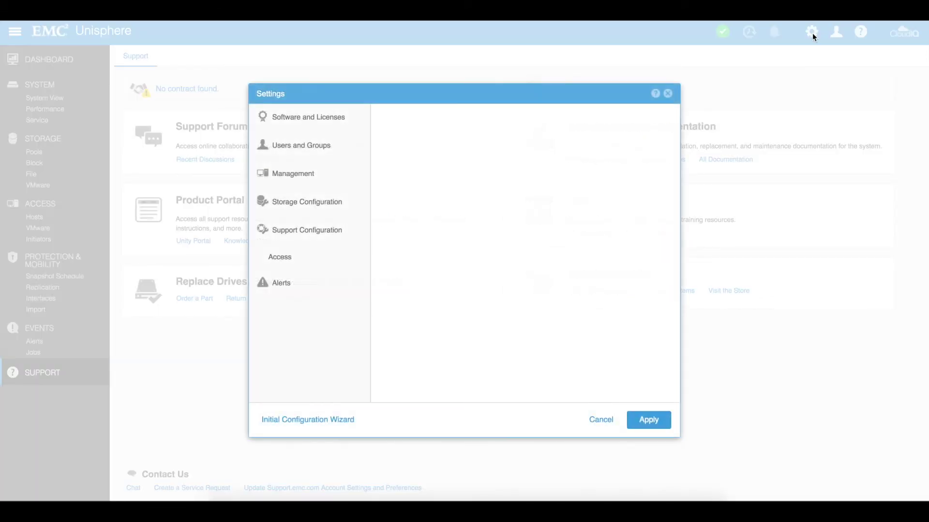